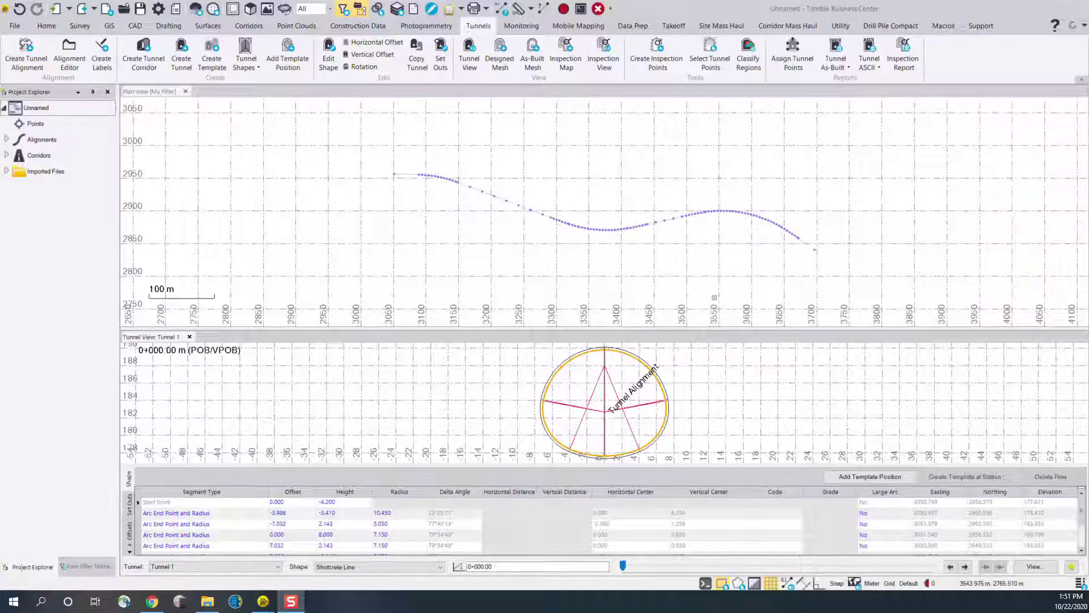
Switch to File Explorer and import Final concrete Type MO.dxf from the Designs folder into the Trimble Business Center project.
left_click(207, 602)
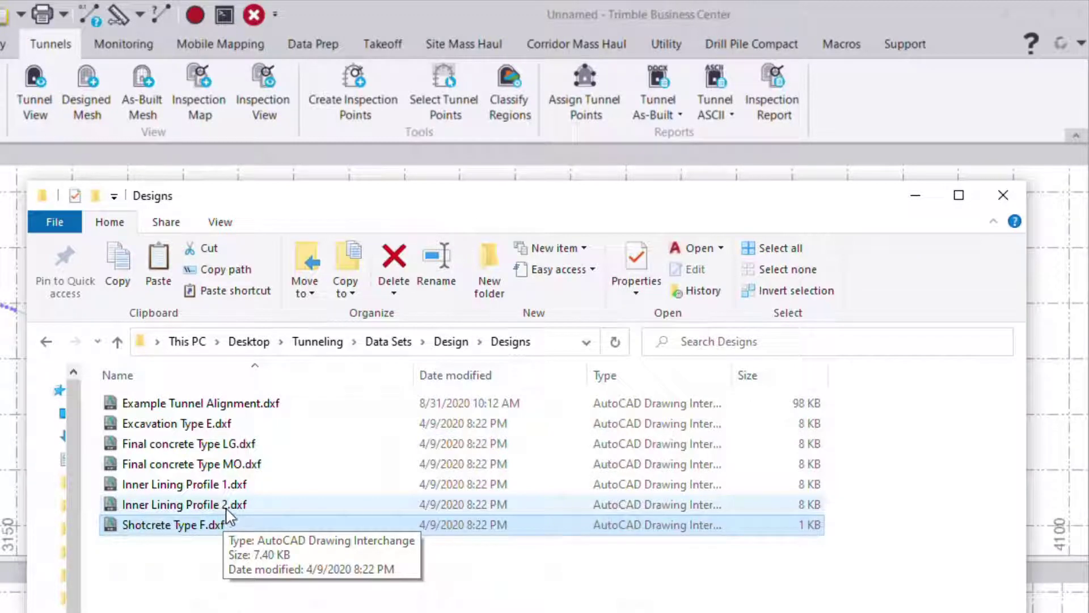
left_click(204, 463)
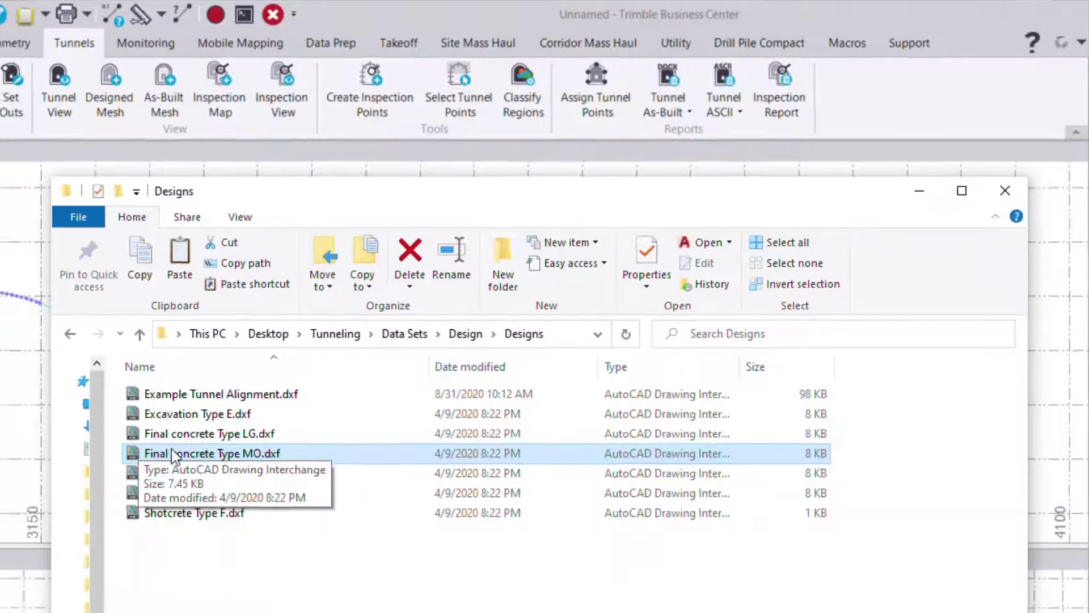
left_click_drag(173, 454, 336, 230)
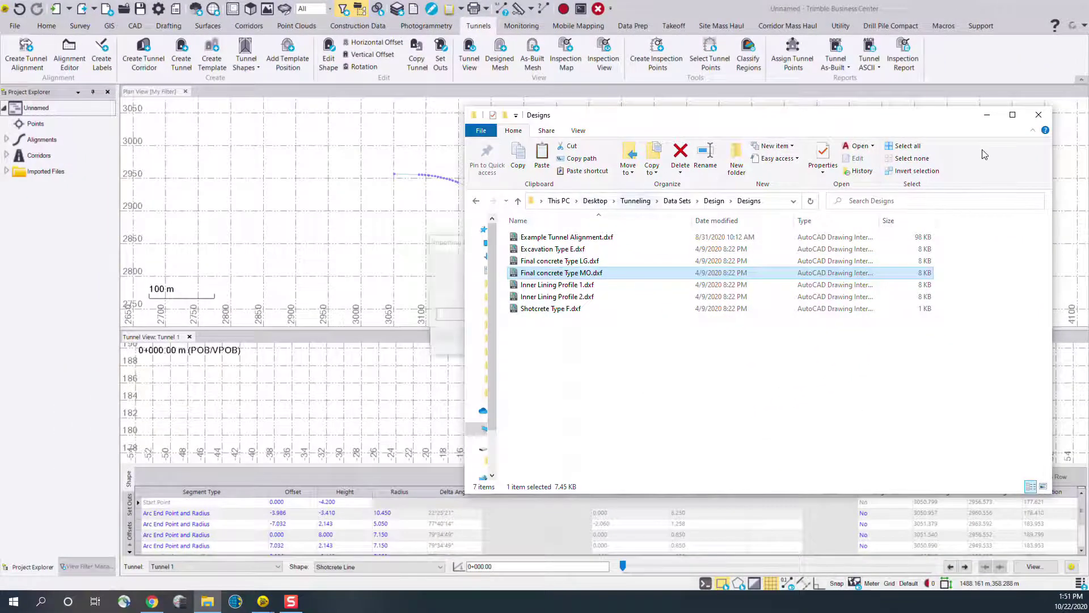
Find the imported concrete profile around the plan view's 0,0 origin and check the polyline's layer and other properties.
scroll(507, 245, "down", 10)
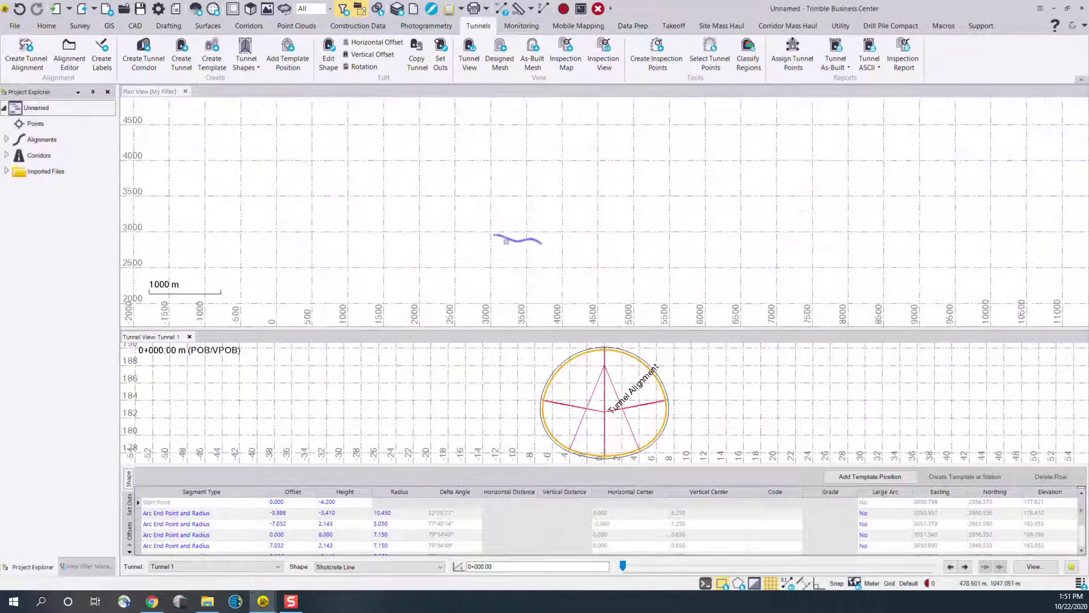
middle_click_drag(496, 246, 538, 209)
scroll(539, 215, "up", 1)
middle_click_drag(335, 274, 419, 213)
scroll(437, 236, "down", 6)
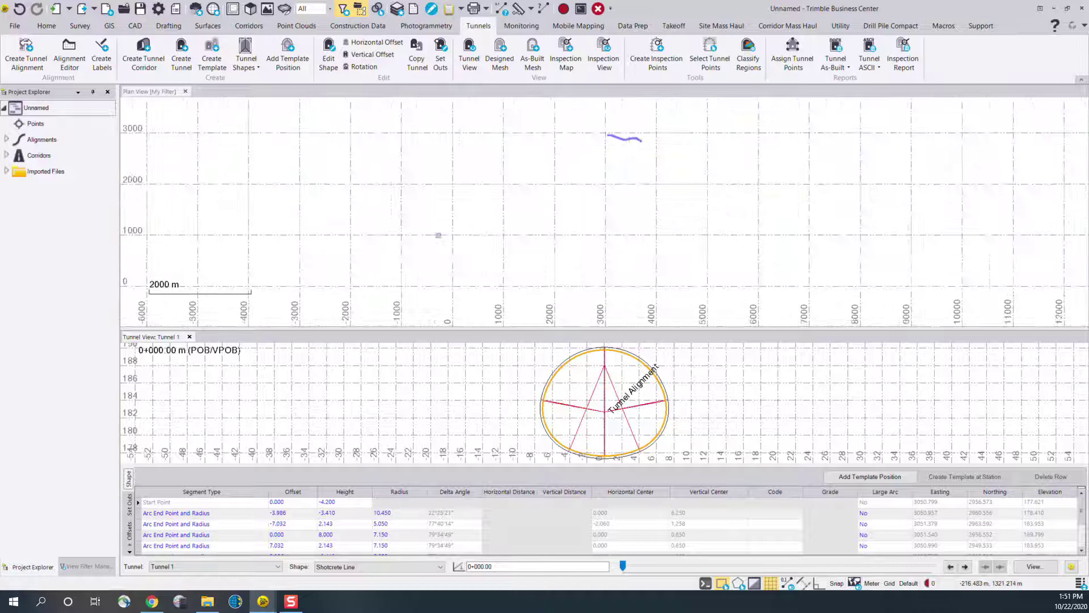
scroll(440, 284, "up", 8)
scroll(442, 223, "up", 10)
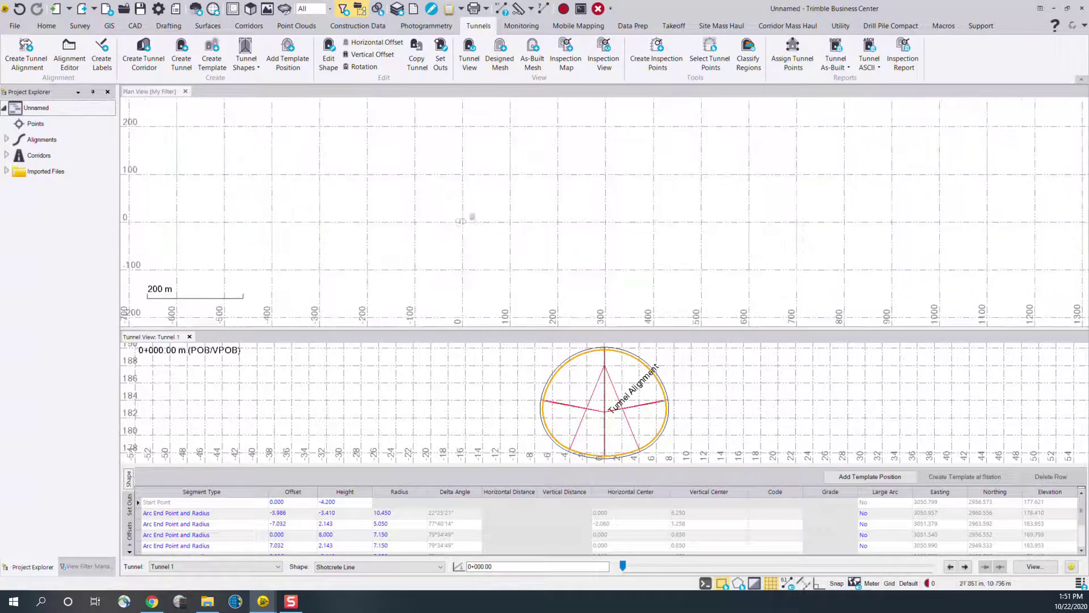
scroll(483, 142, "up", 2)
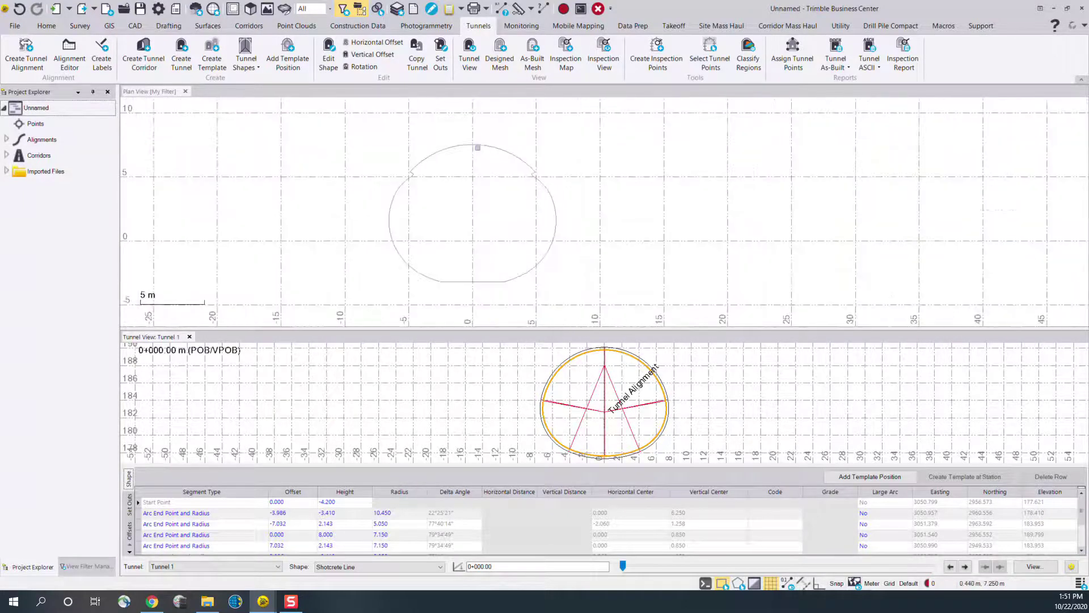
right_click(482, 147)
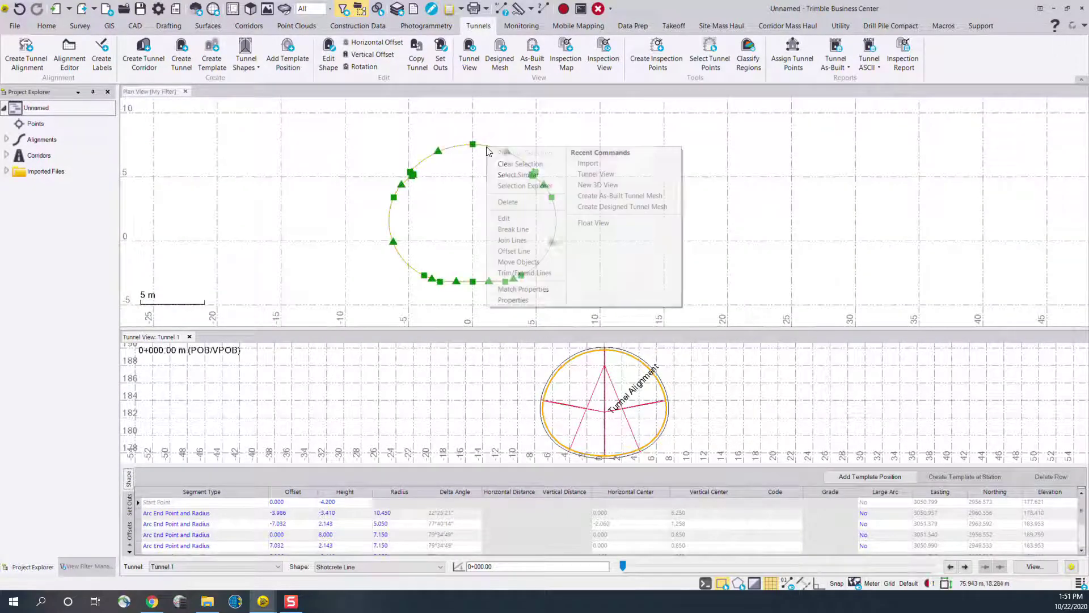
left_click(525, 298)
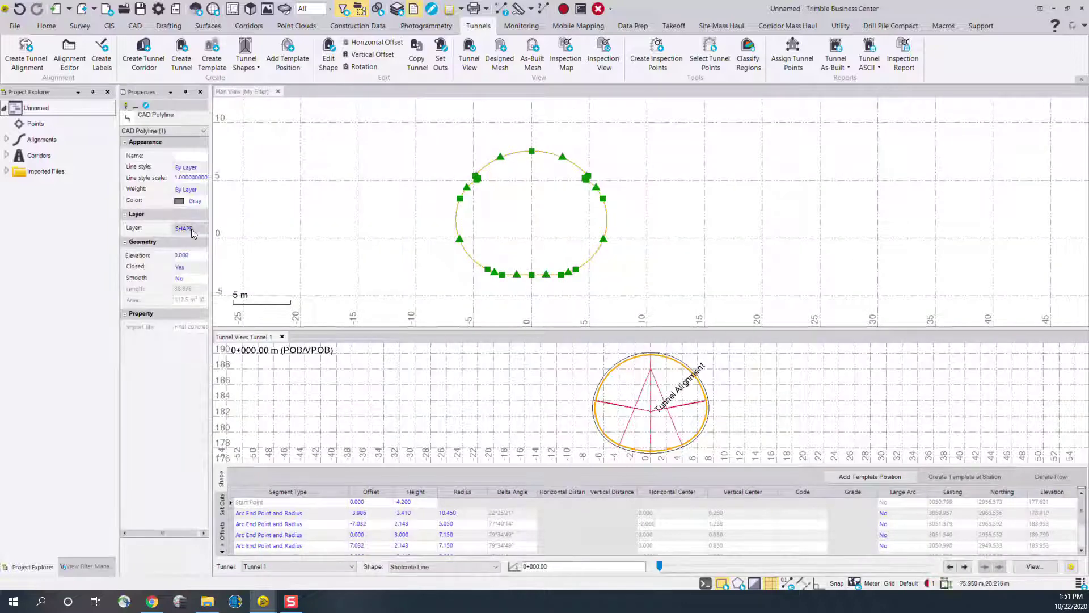
left_click(199, 92)
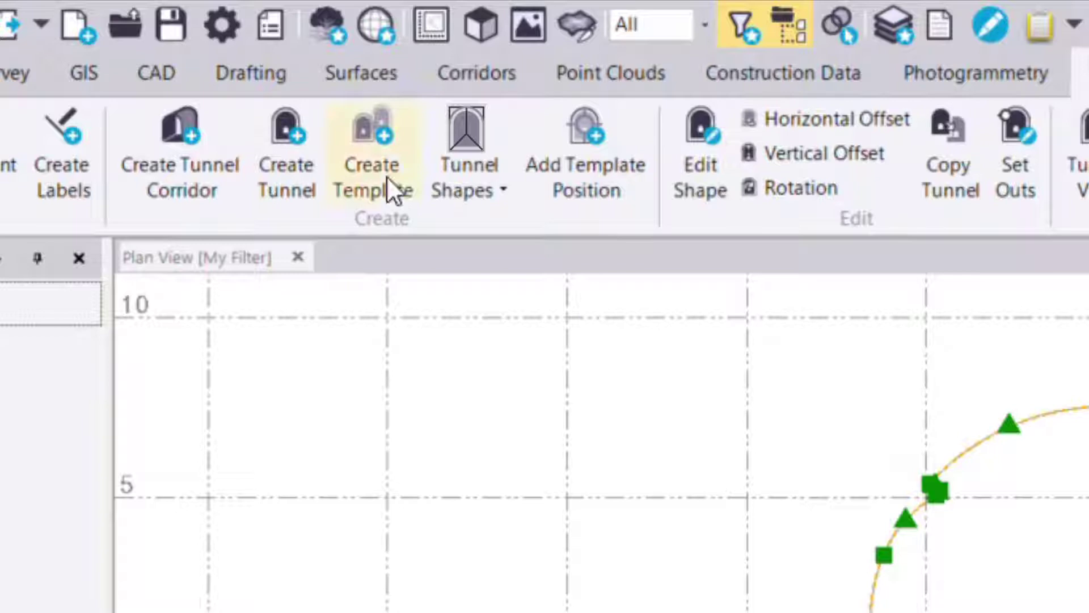
Set up a Create Shape from CAD named Concrete Line for Tunnel 1, Template 1, using the imported concrete profile polyline.
left_click(485, 186)
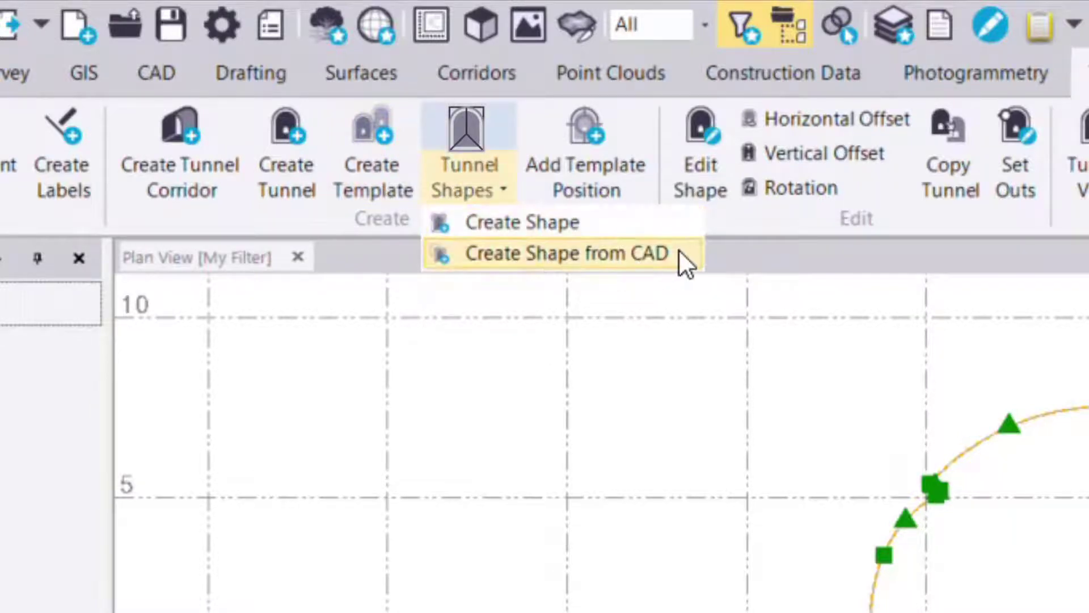
left_click(620, 256)
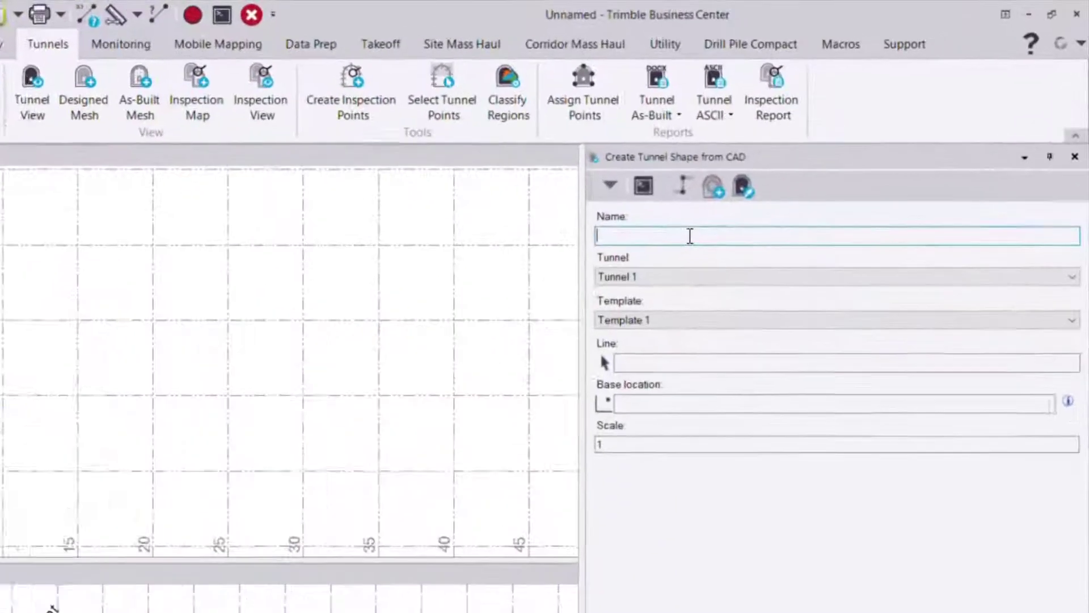
type("Concrete Line")
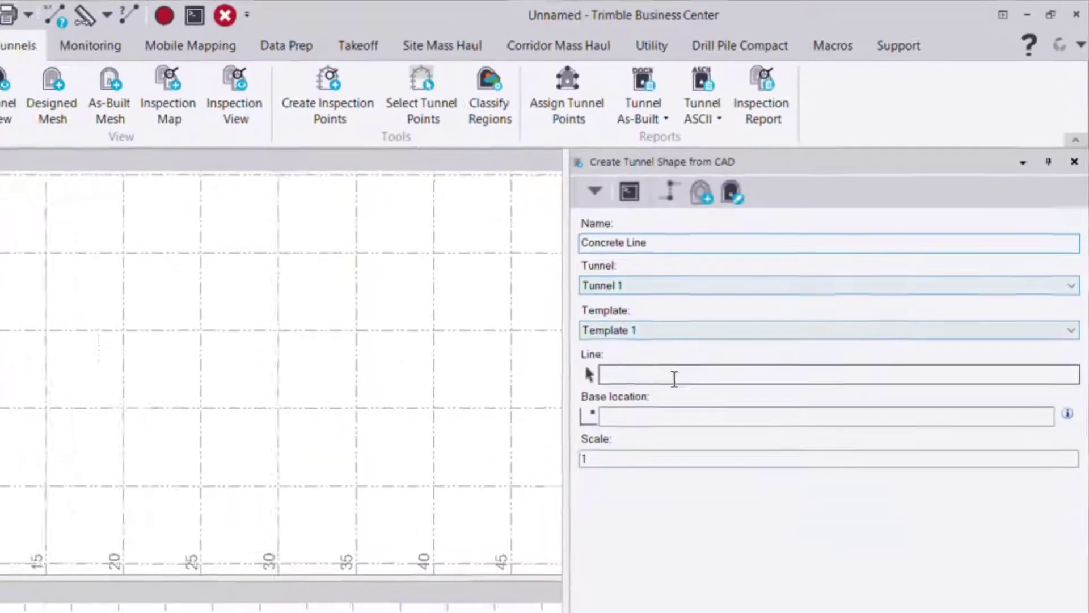
left_click(674, 379)
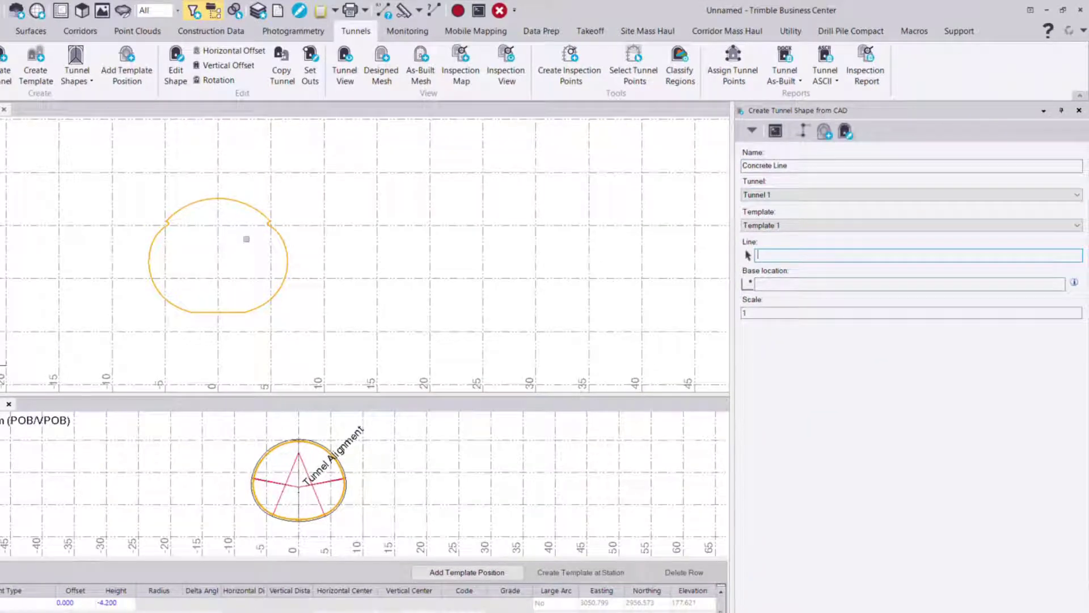
scroll(209, 237, "up", 1)
left_click(290, 202)
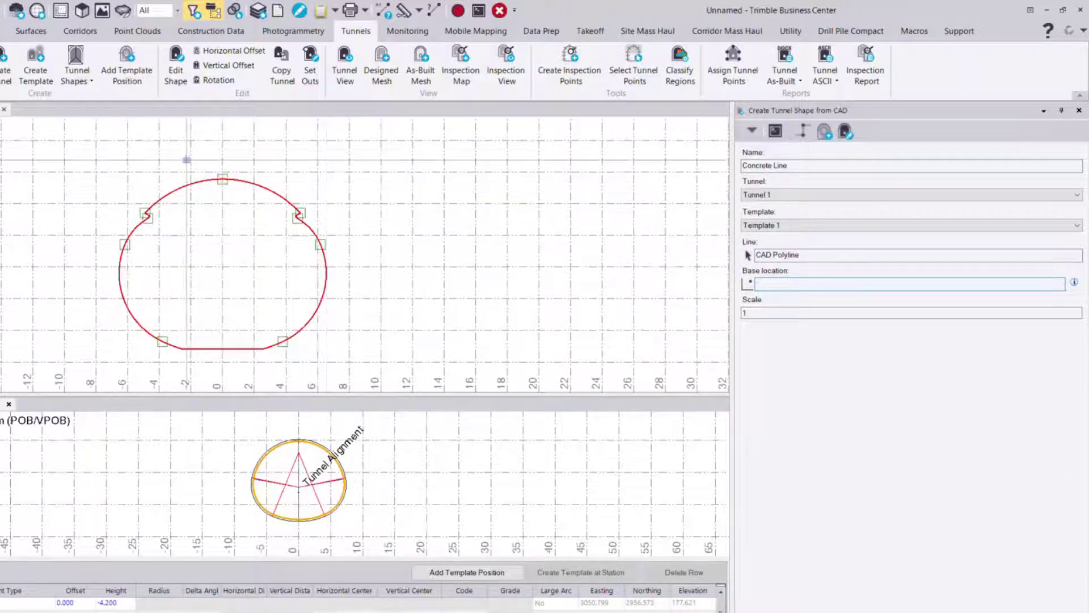
Set the base location of the Concrete Line shape to 0,0, the origin of the imported profile.
scroll(236, 295, "up", 3)
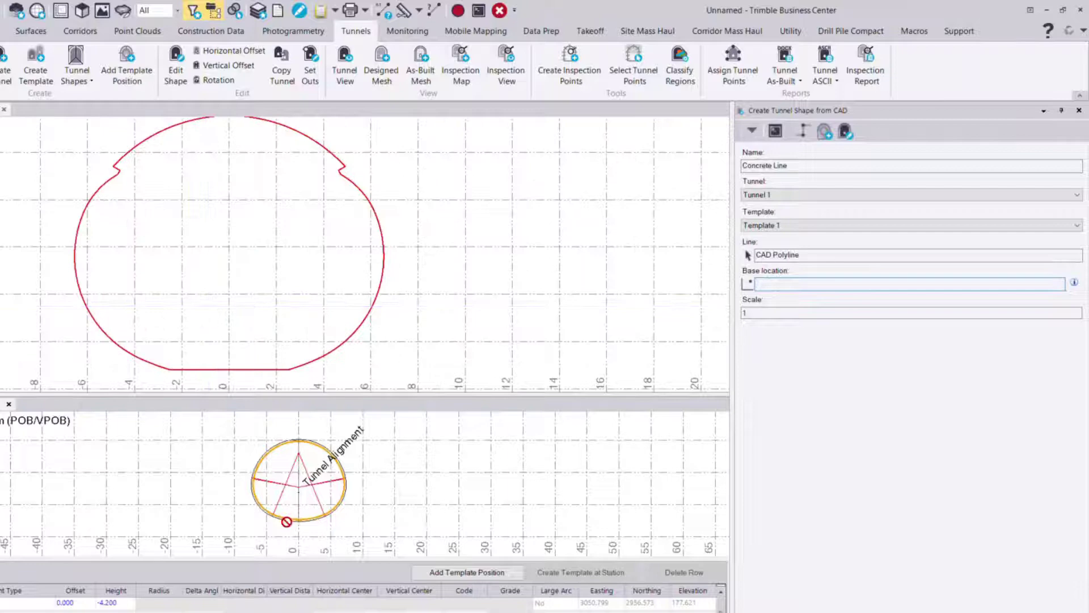
scroll(287, 521, "up", 5)
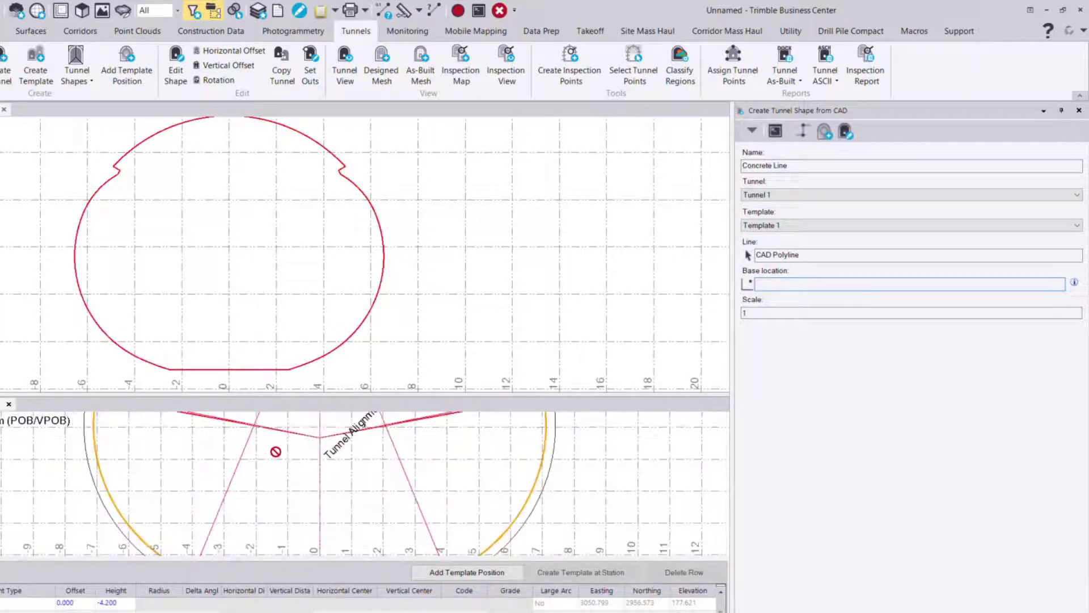
scroll(318, 458, "down", 4)
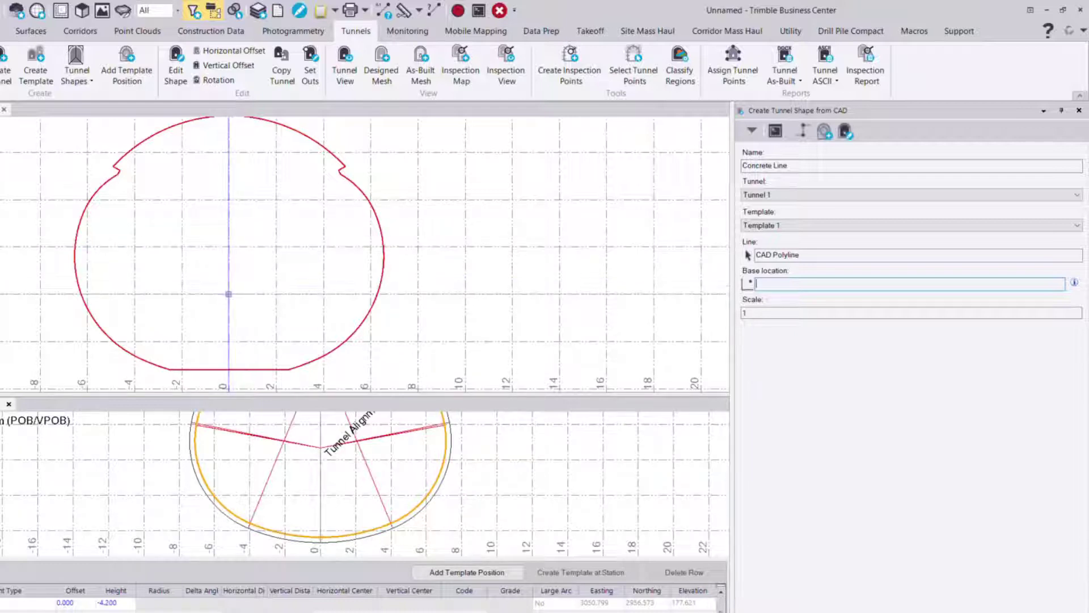
scroll(283, 349, "up", 2)
middle_click_drag(292, 364, 289, 349)
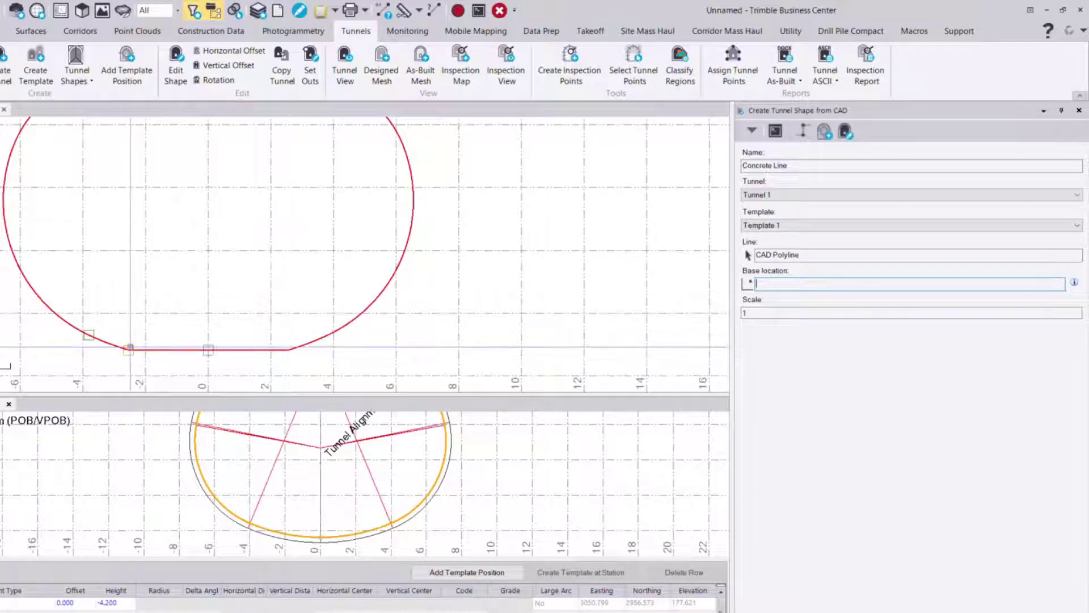
scroll(156, 290, "down", 2)
middle_click_drag(193, 278, 199, 284)
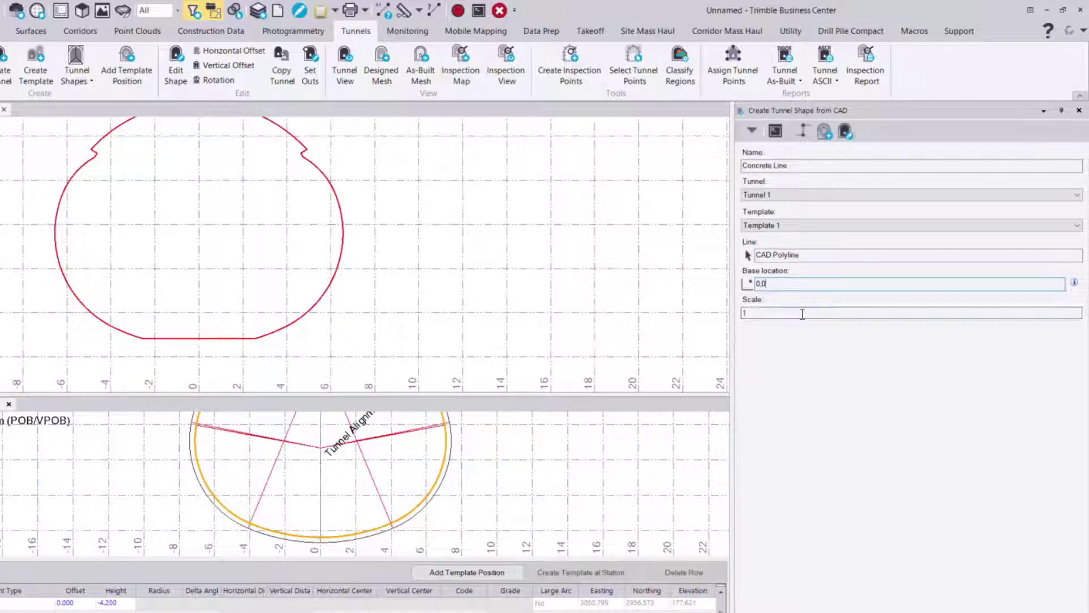
Keep the scale at 1 and create the Concrete Line tunnel shape from the CAD polyline.
scroll(468, 255, "down", 2)
middle_click_drag(419, 213, 492, 235)
left_click(766, 314)
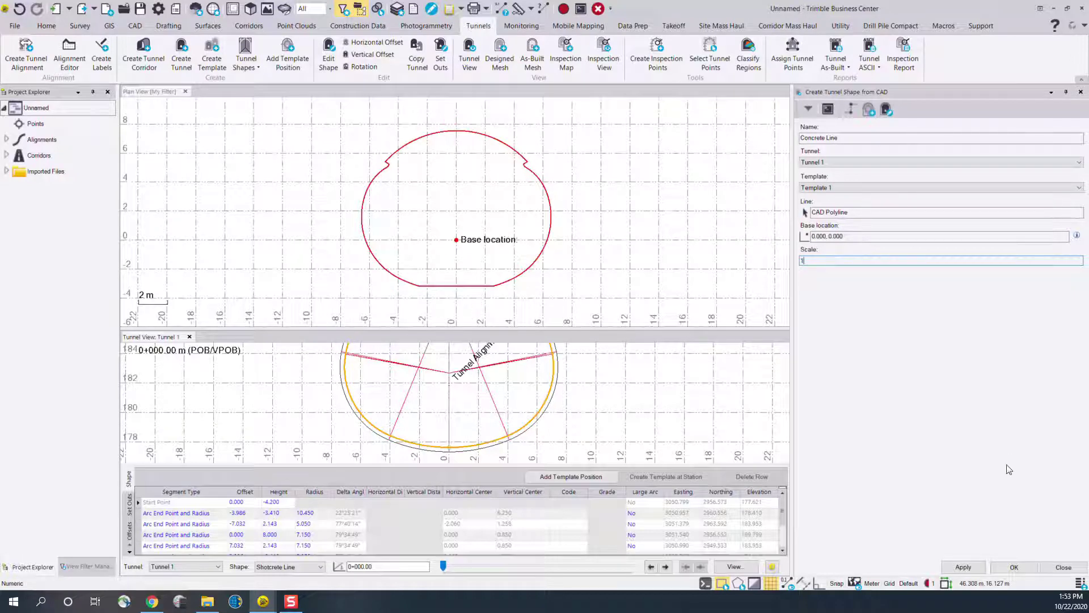
left_click(1014, 568)
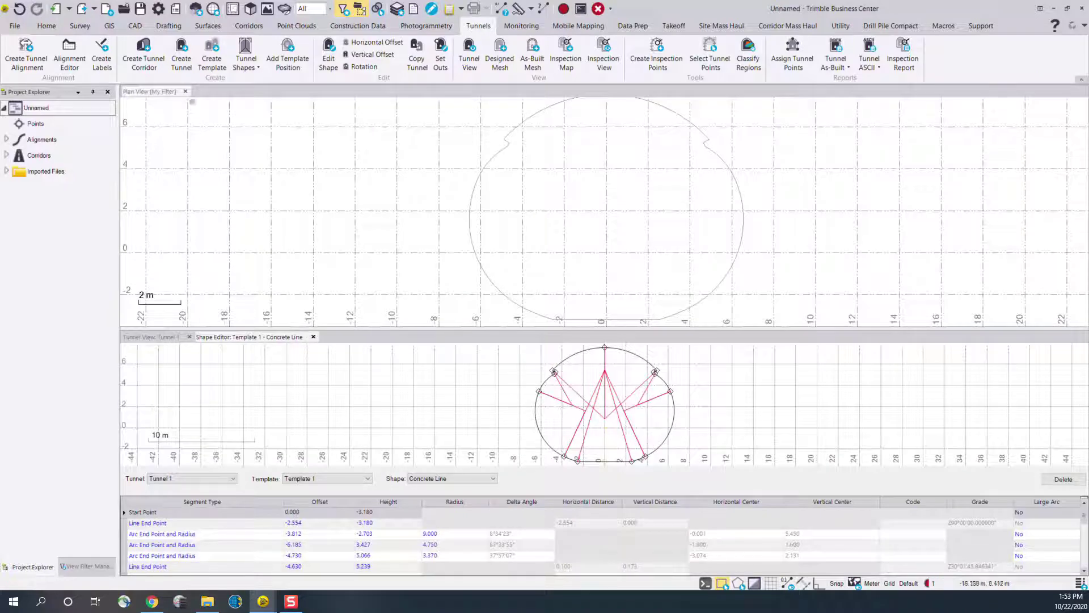
Enlarge the Shape Editor to review the Concrete Line segments, and switch the displayed shape to Excavation Line.
left_click_drag(273, 329, 278, 187)
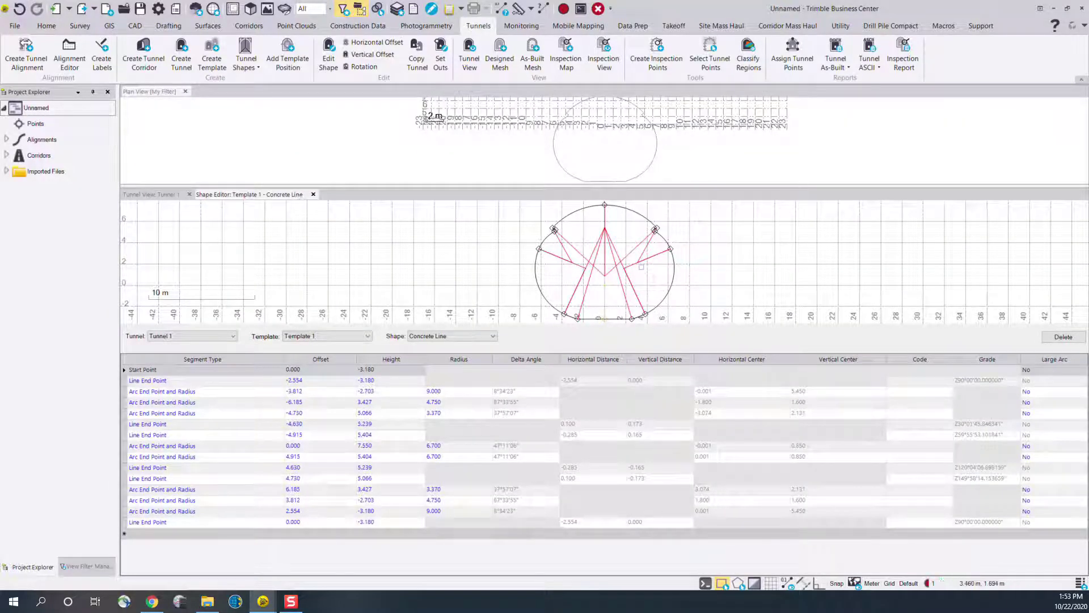
scroll(642, 267, "down", 2)
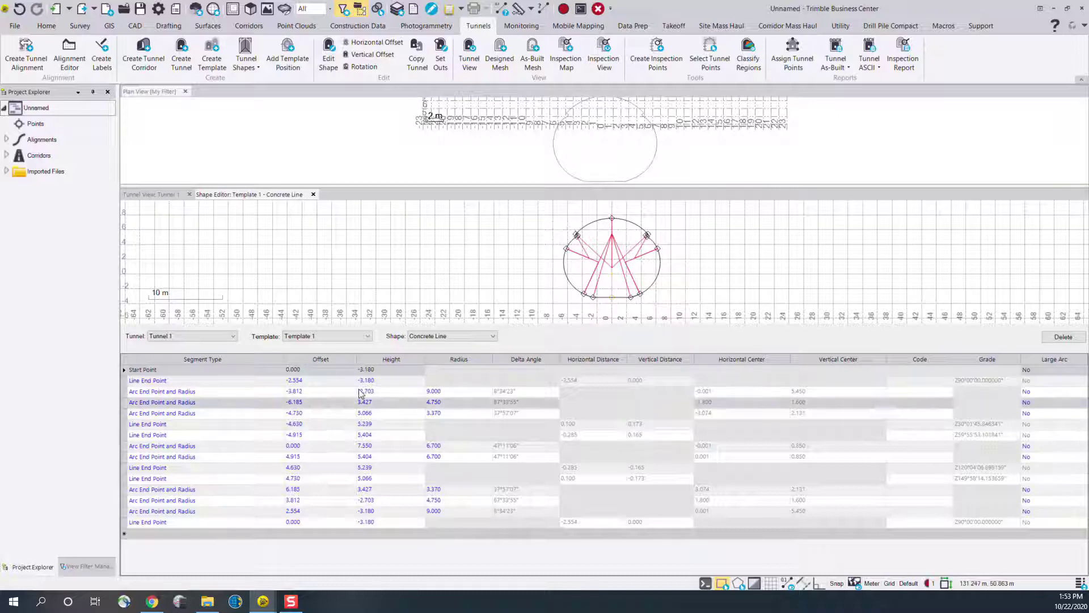
left_click(218, 382)
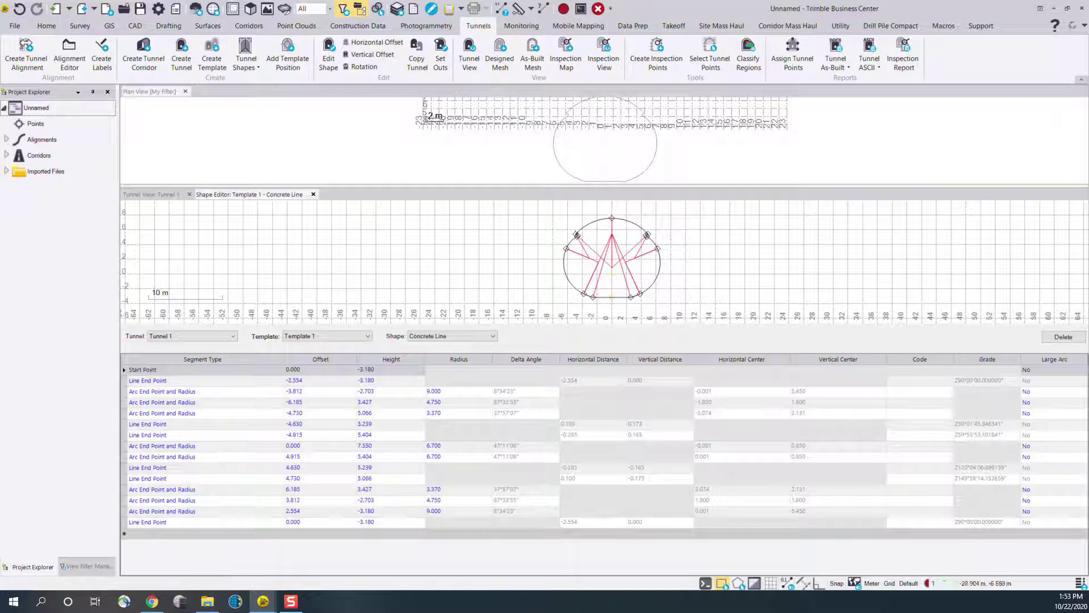
left_click(453, 336)
left_click(447, 350)
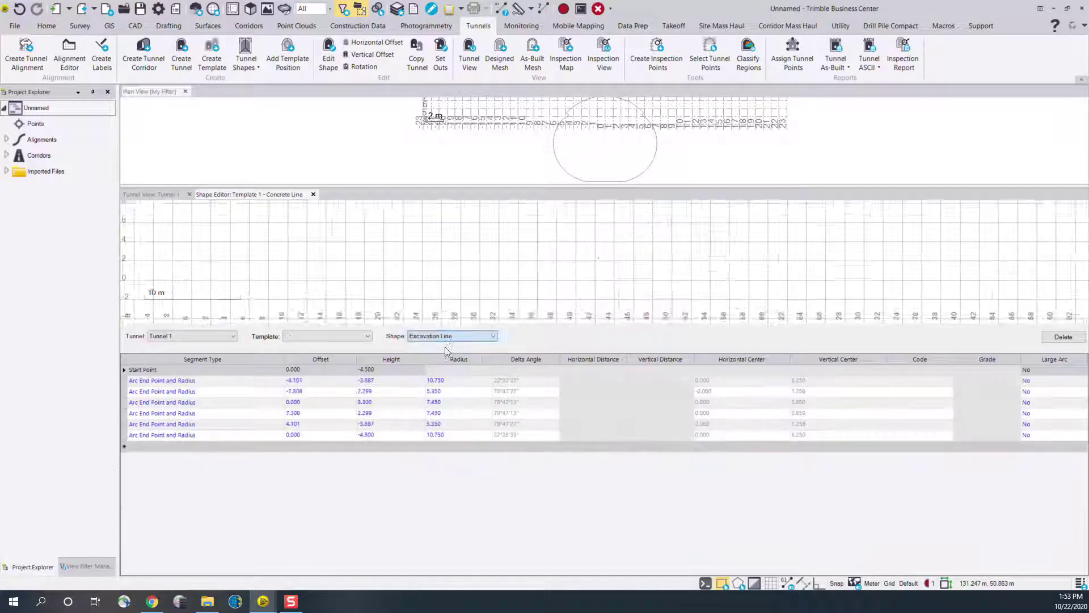
Examine the Concrete Line with the other shapes in Tunnel 1's tunnel view, and select the outer Excavation Line to show its segments.
left_click(163, 195)
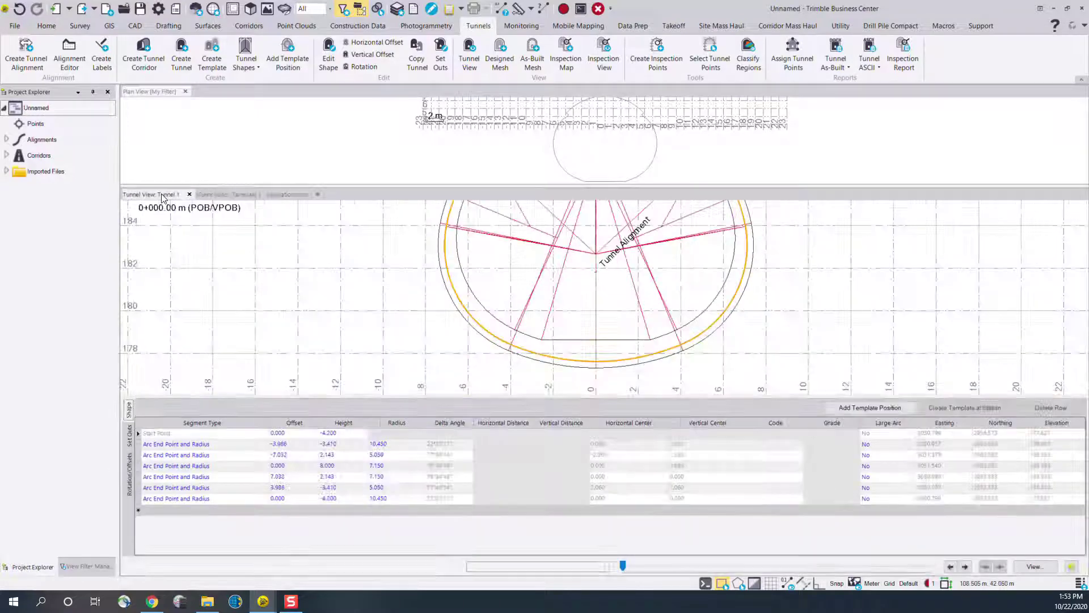
scroll(560, 311, "down", 2)
middle_click_drag(587, 295, 565, 317)
scroll(506, 241, "up", 3)
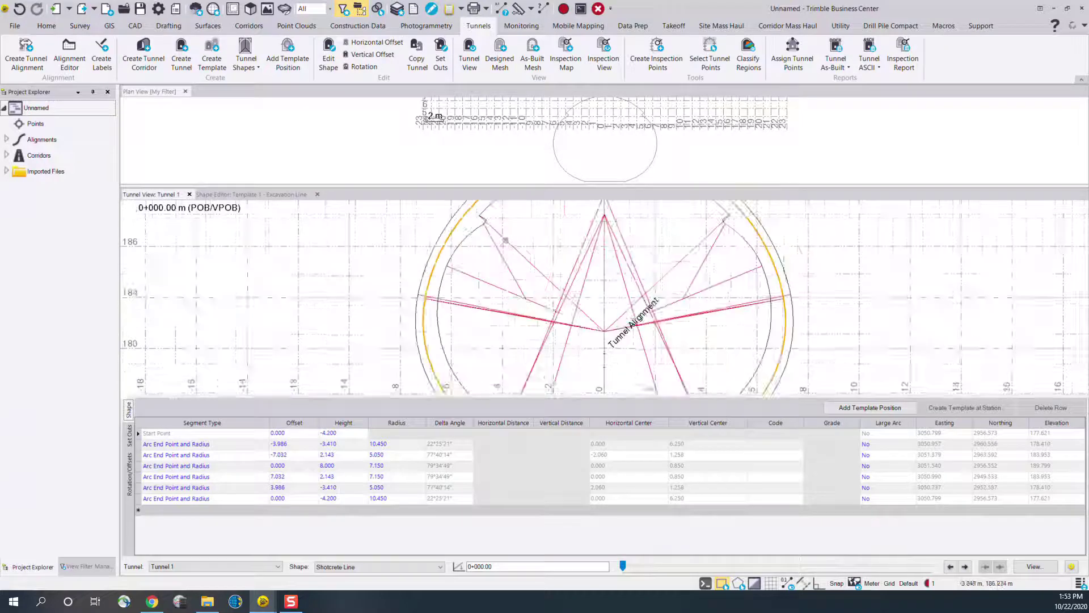
scroll(507, 240, "up", 1)
middle_click_drag(515, 242, 509, 319)
left_click(535, 240)
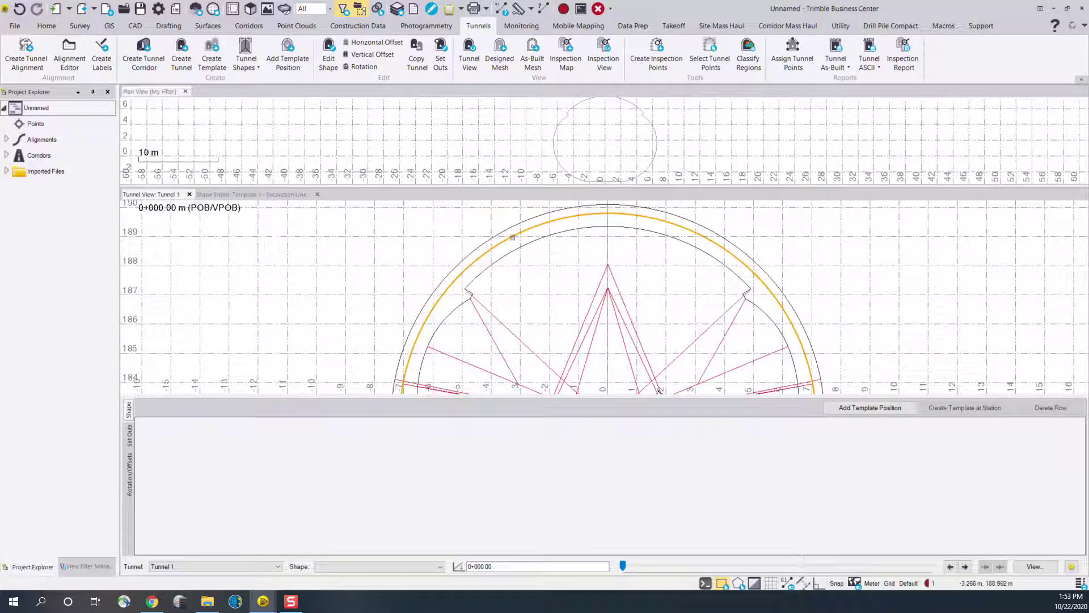
scroll(565, 301, "down", 5)
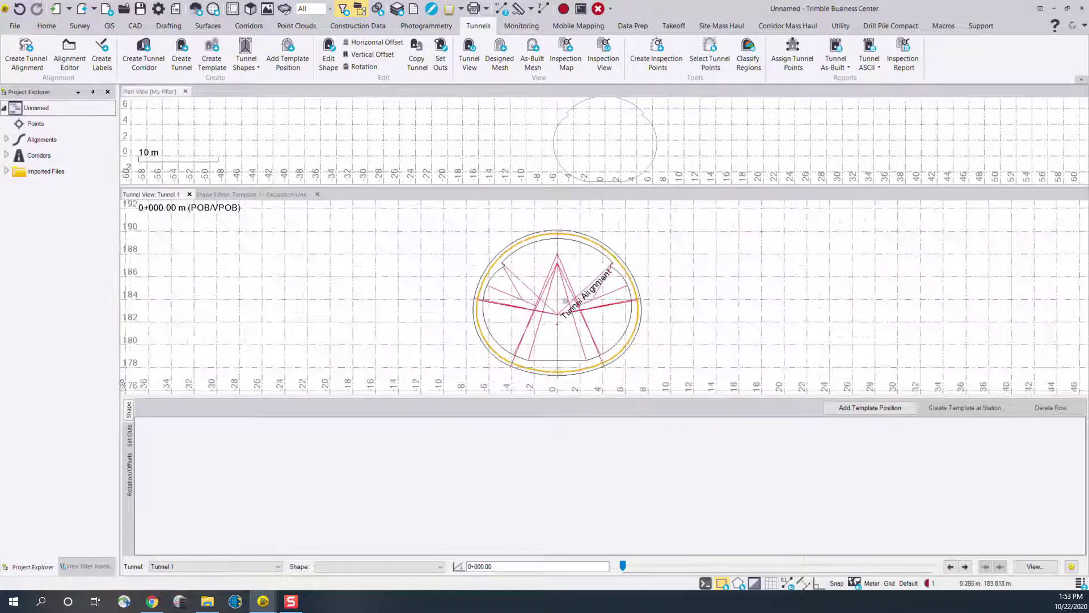
scroll(572, 363, "up", 1)
left_click(545, 376)
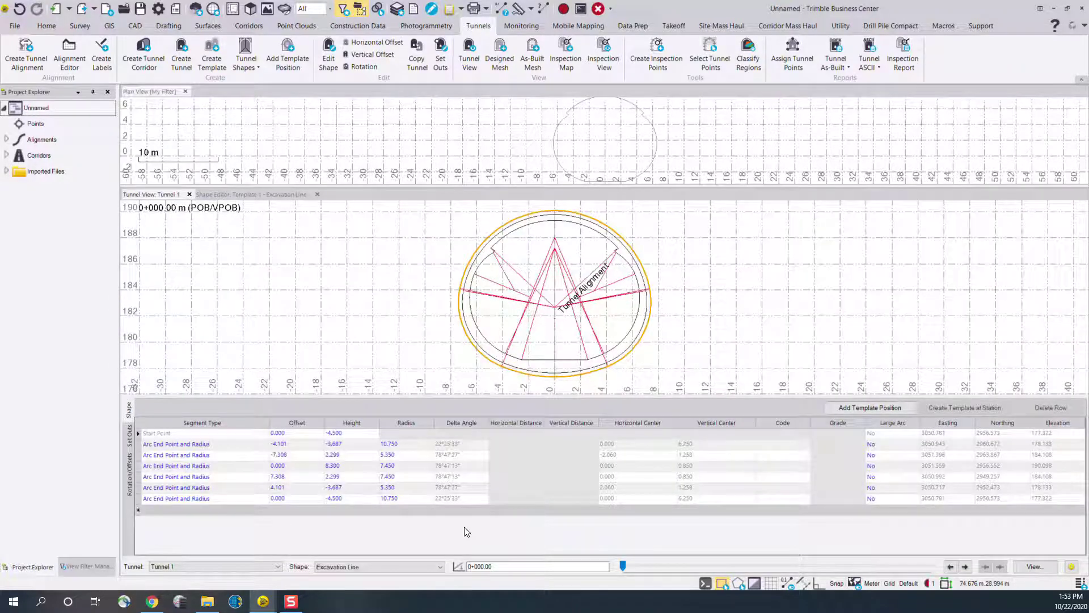